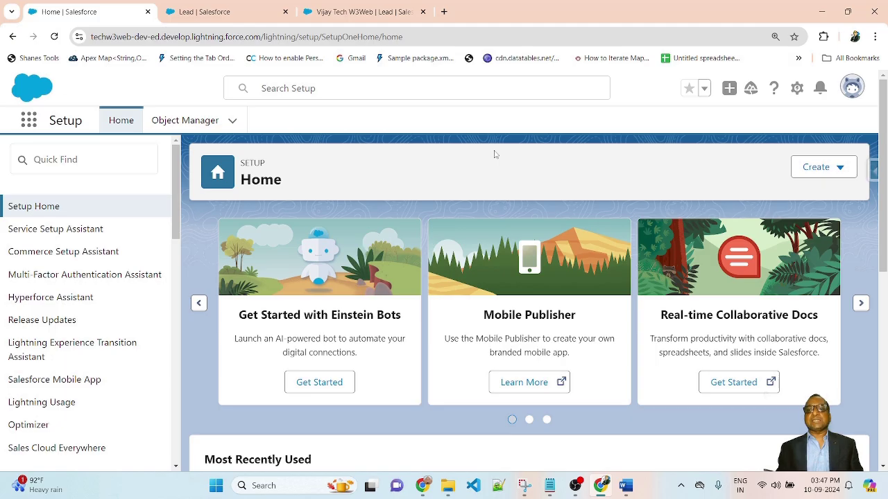
Open the Lead object in Setup's Object Manager by searching for "lead", and locate its Validation Rules entry.
click(797, 89)
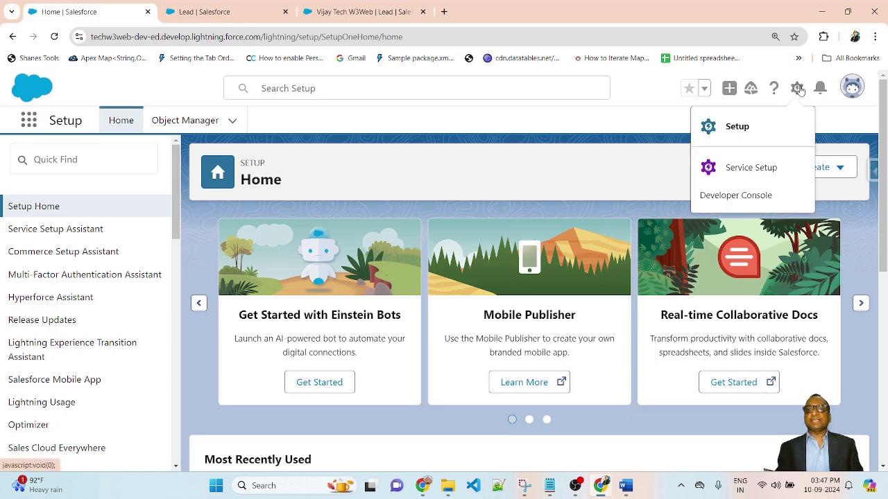
click(733, 127)
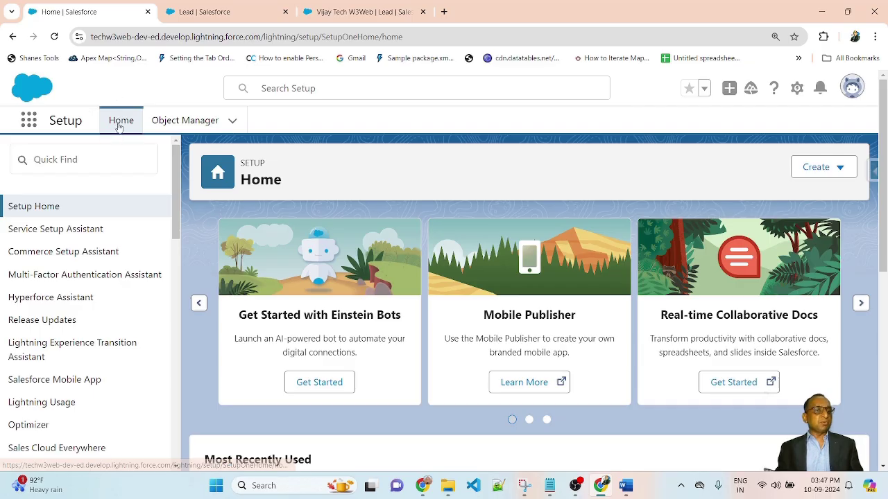
click(185, 120)
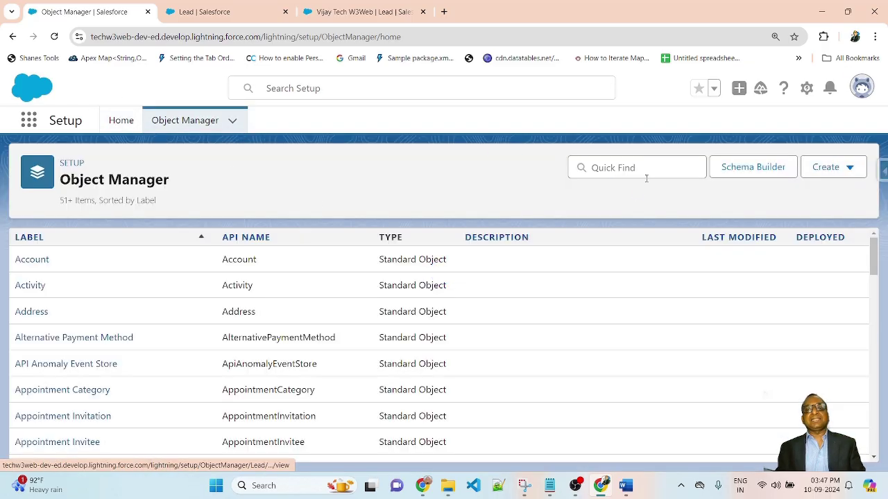
click(647, 174)
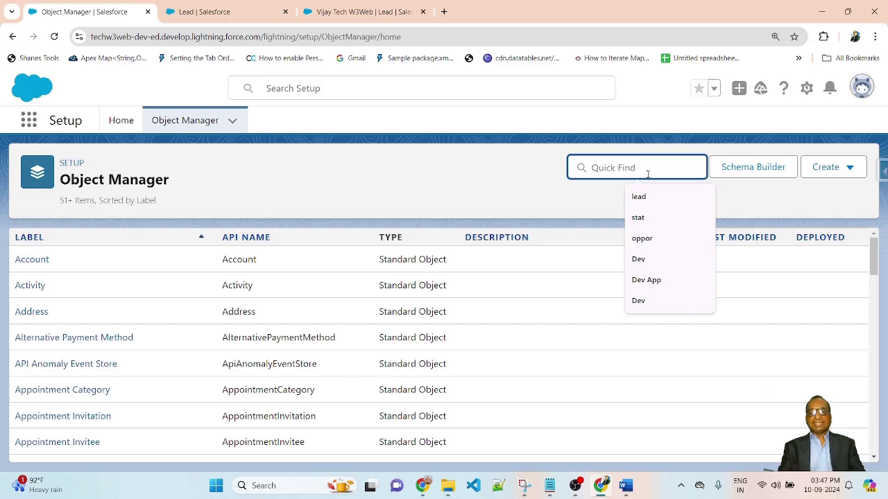
text(lead)
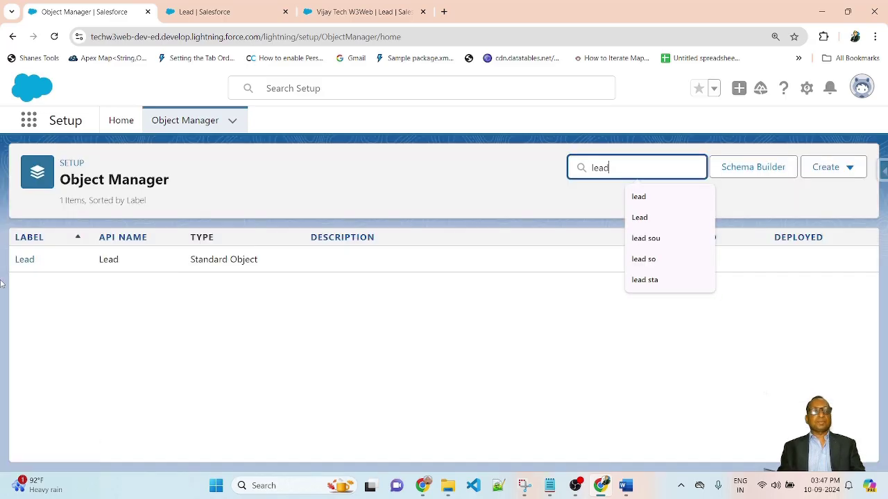
click(26, 260)
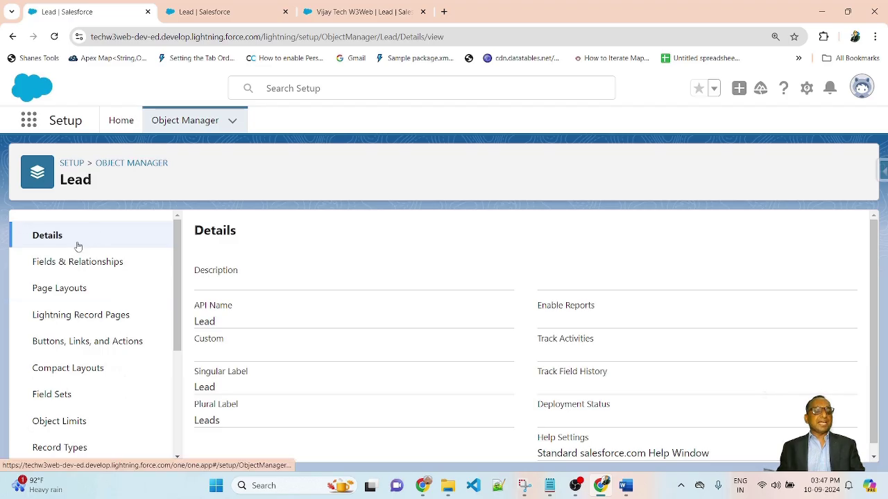
scroll(47, 418, down, 3)
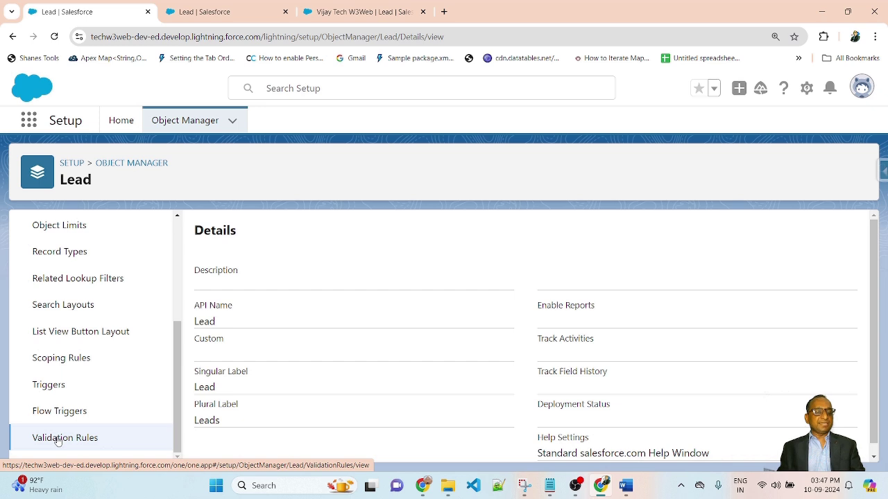
Review the Website_Mandatory_Validation rule's name, active setting, description and error condition formula area in its already open edit form.
click(216, 14)
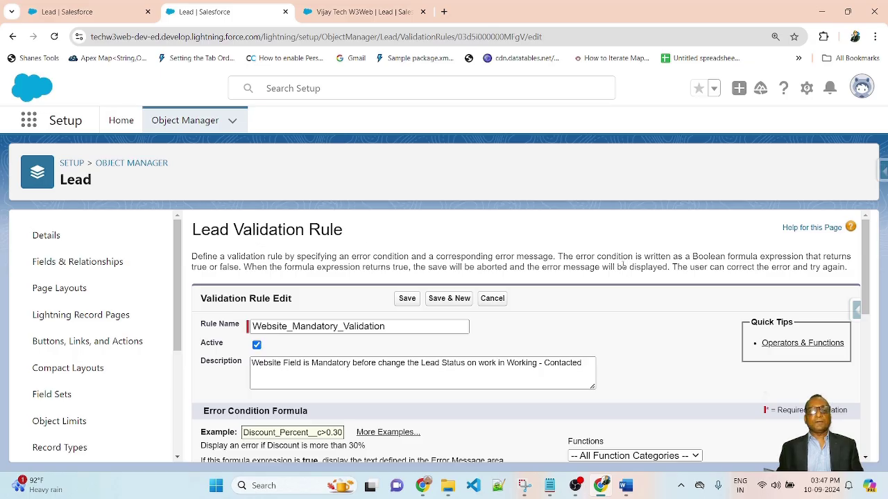
scroll(631, 267, down, 1)
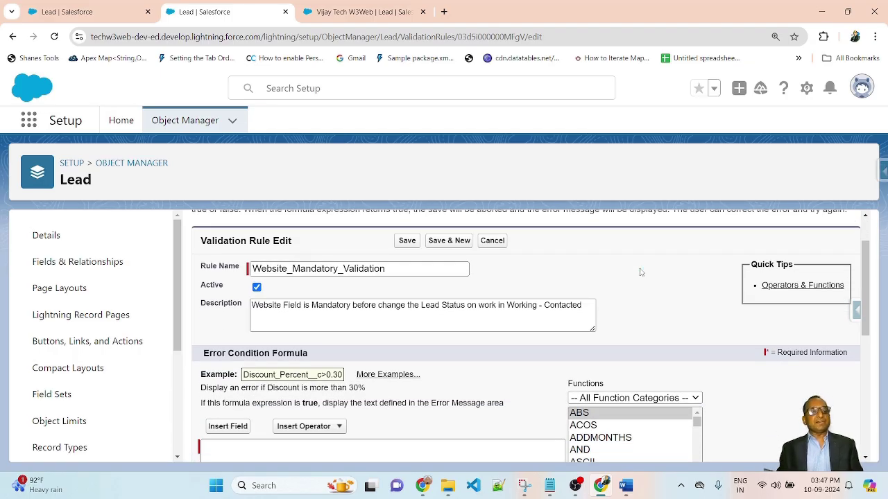
scroll(641, 272, up, 1)
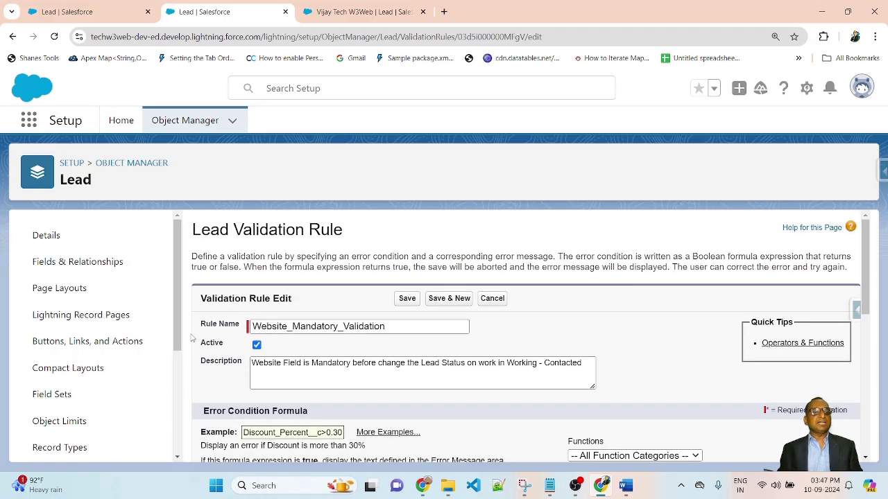
scroll(493, 335, down, 1)
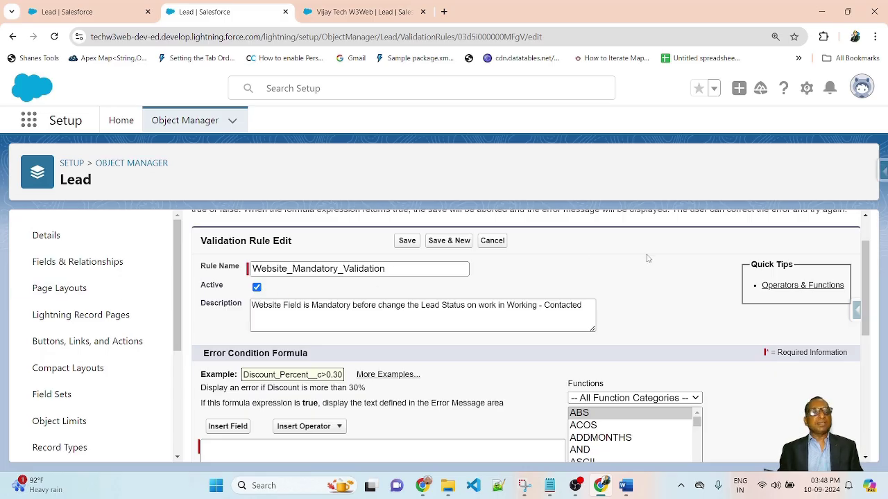
scroll(646, 258, down, 1)
scroll(624, 281, up, 1)
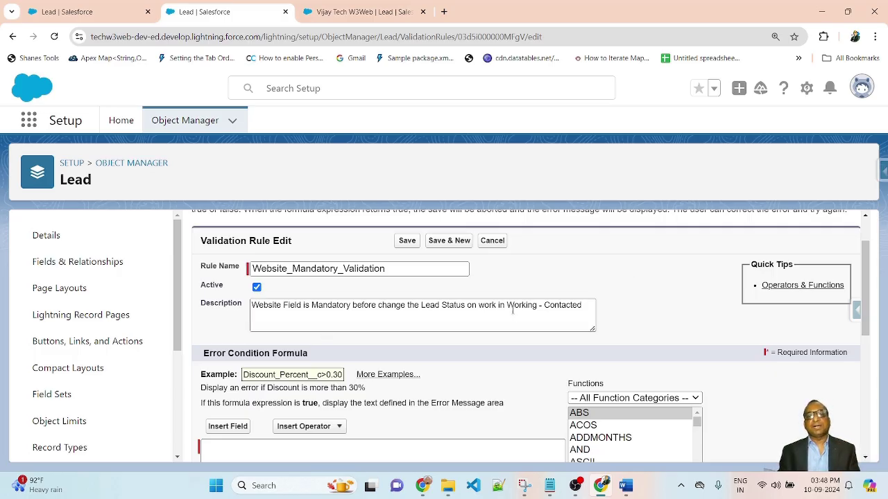
drag(584, 305, 506, 305)
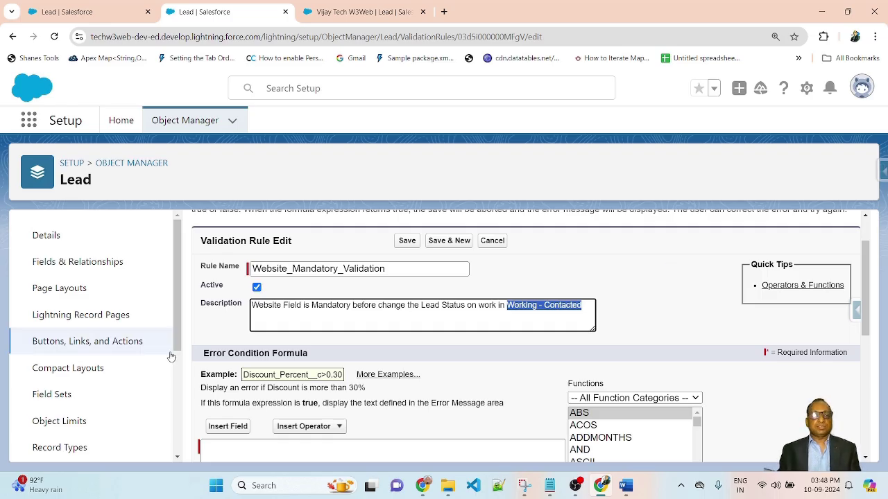
click(226, 325)
scroll(706, 335, down, 1)
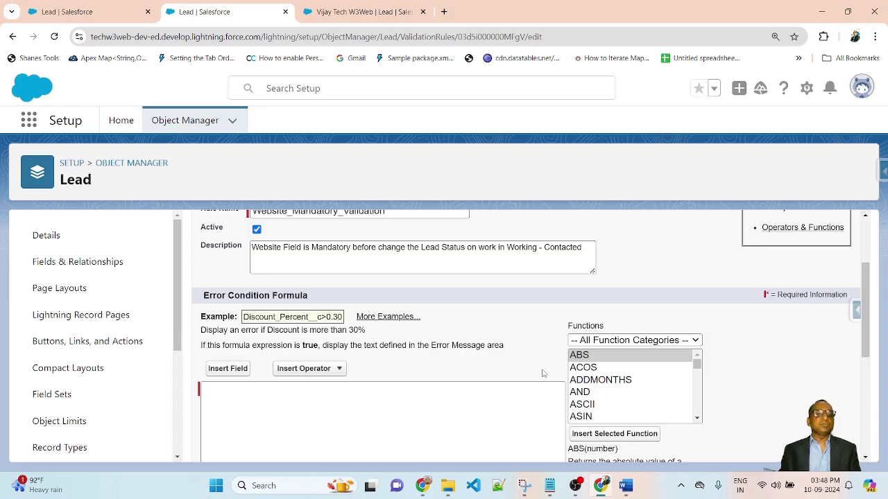
scroll(543, 374, down, 2)
click(291, 303)
scroll(295, 312, up, 1)
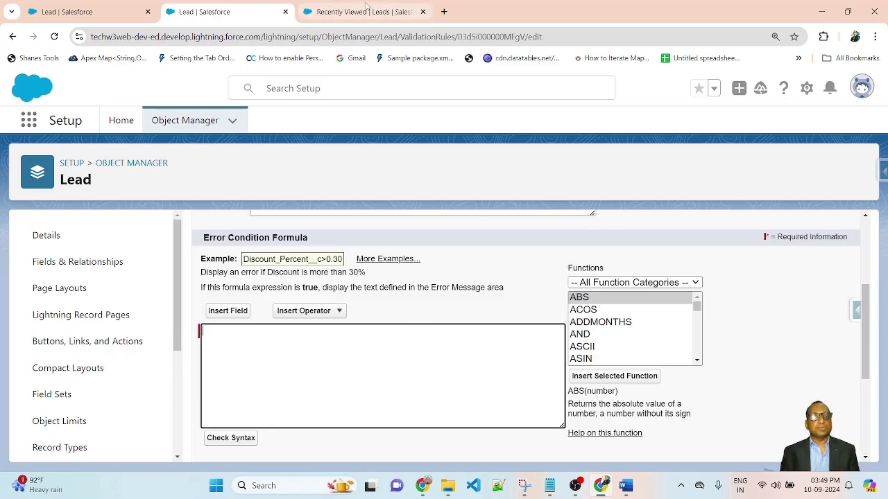
Open the Tech W3Web lead record in Sales for editing and go to its Website and Lead Status fields.
click(367, 7)
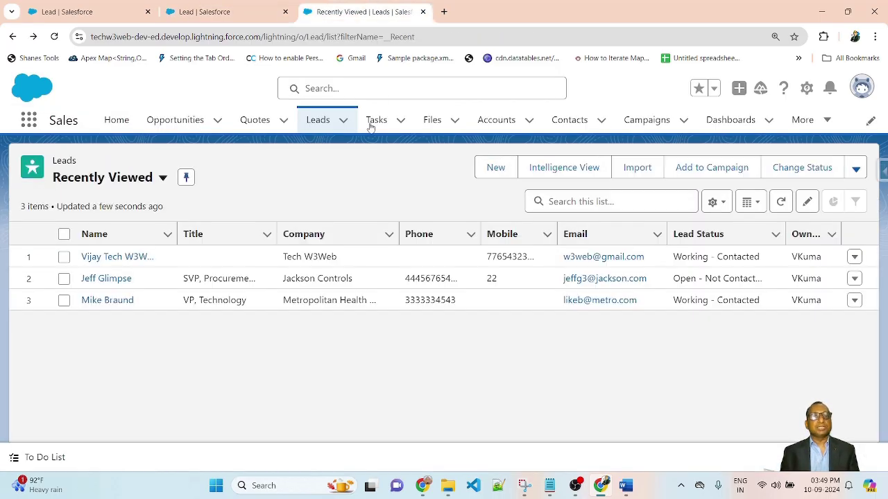
click(119, 260)
scroll(505, 289, down, 3)
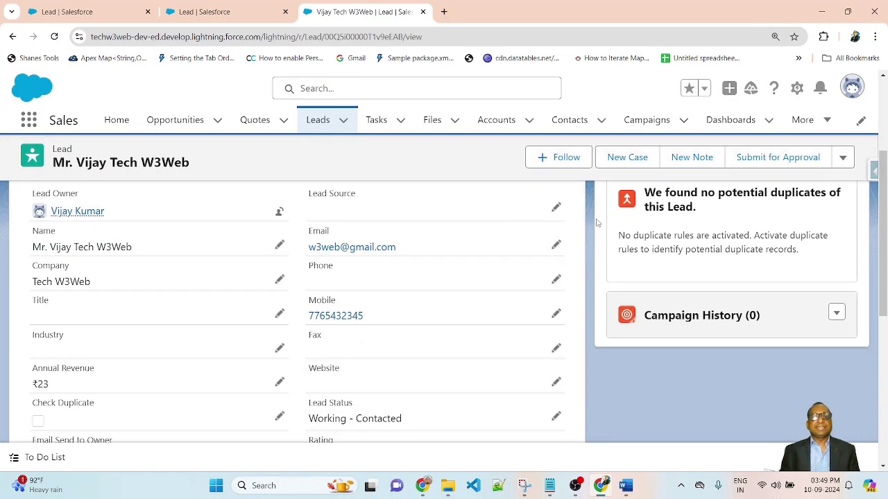
click(557, 207)
scroll(548, 276, down, 3)
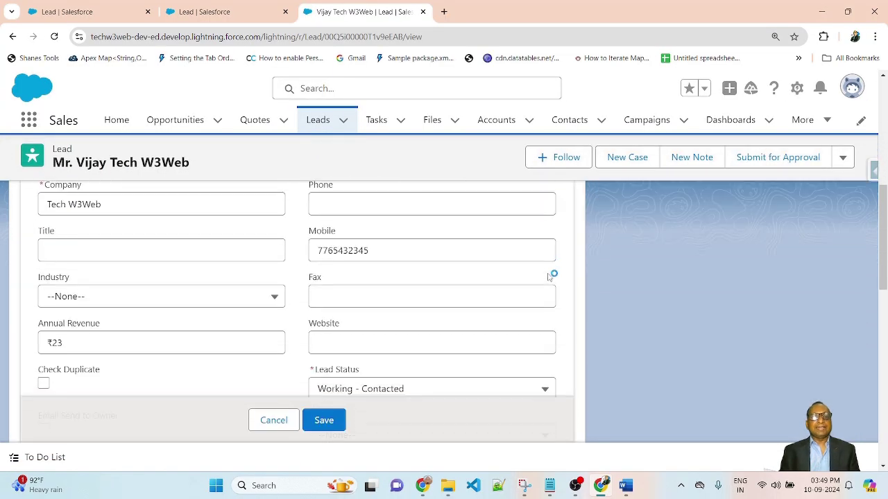
scroll(548, 276, down, 2)
scroll(382, 276, up, 1)
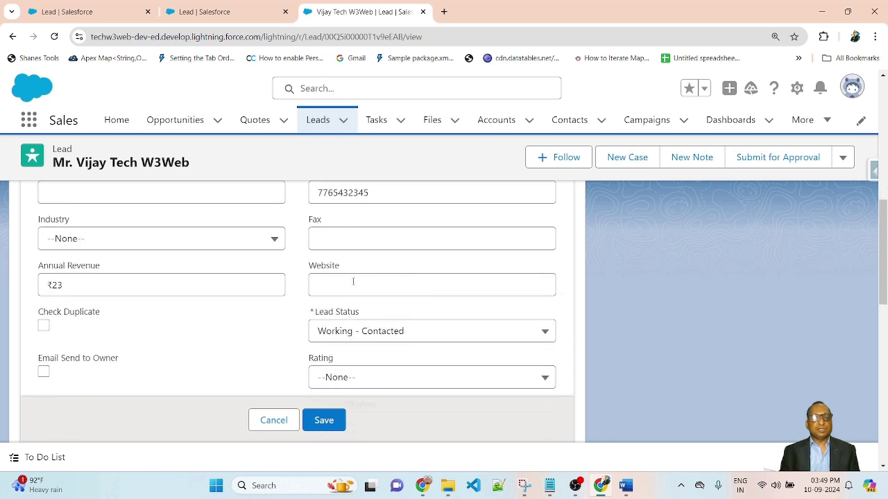
Examine the lead's Website field and the available Lead Status values without changing them.
double_click(319, 269)
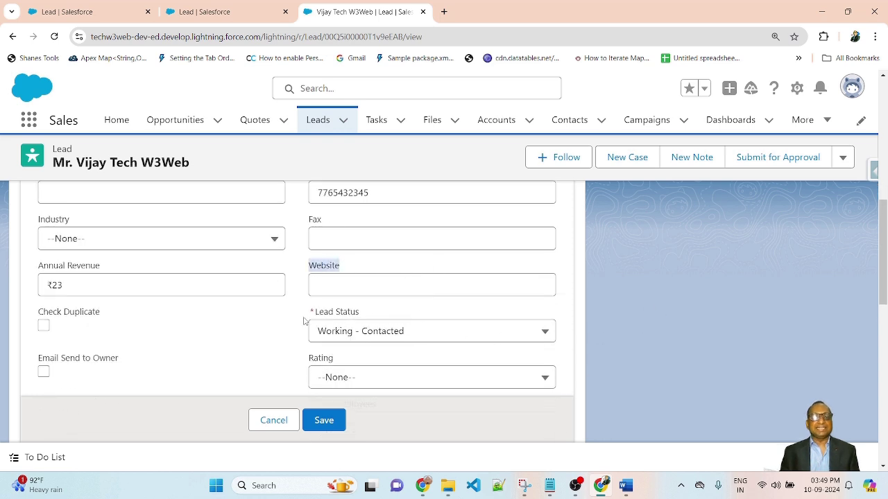
drag(311, 315, 414, 315)
click(459, 311)
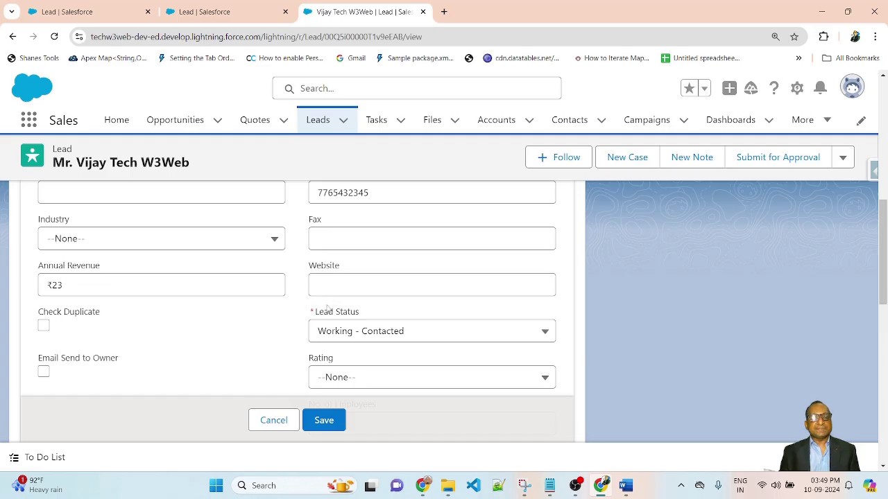
double_click(309, 268)
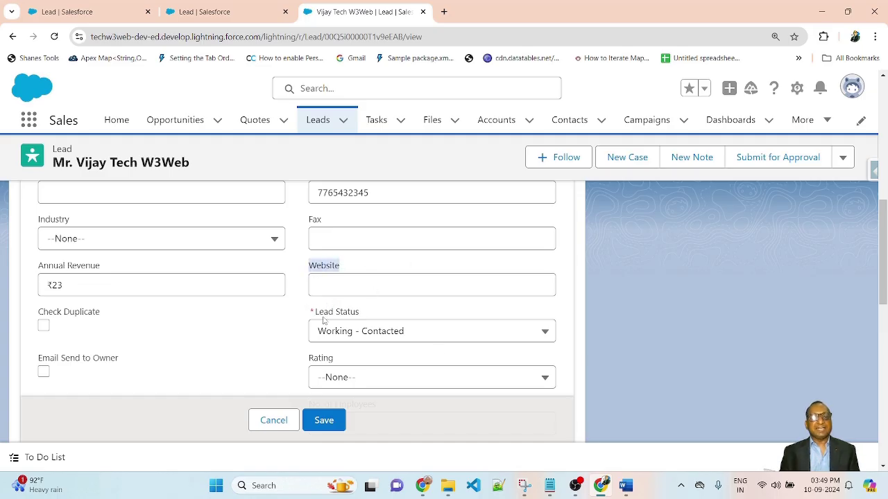
click(548, 339)
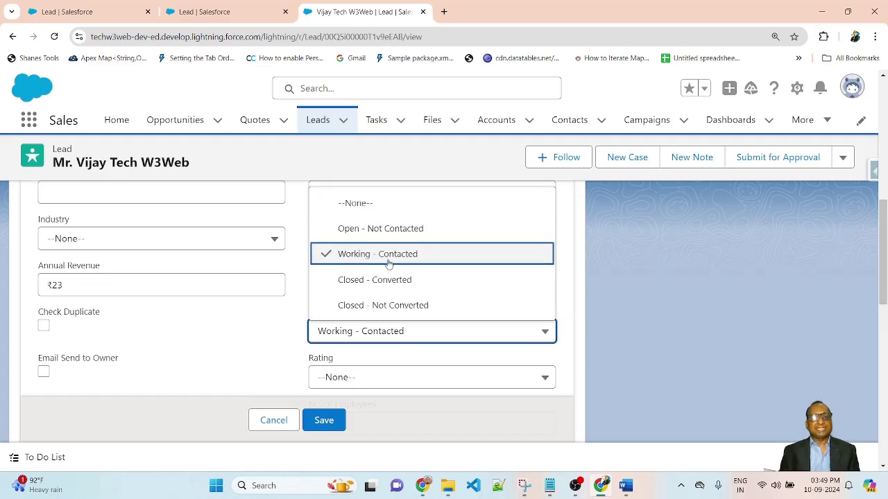
click(673, 294)
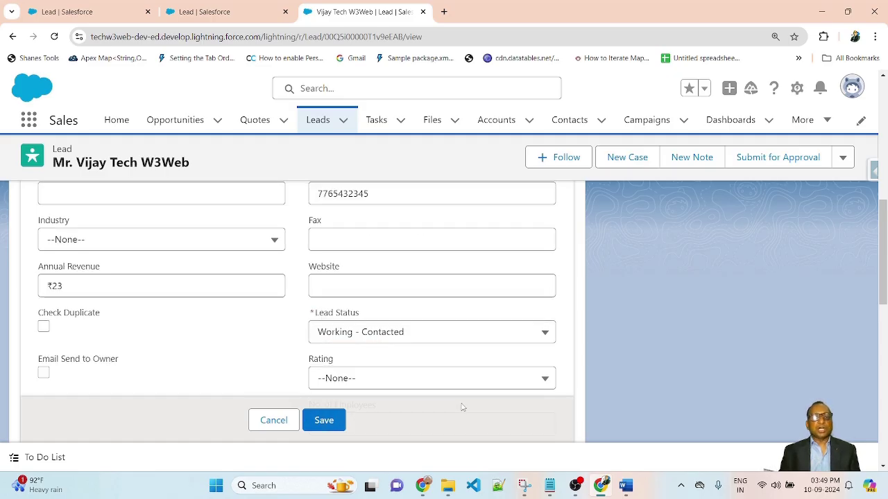
scroll(350, 236, up, 1)
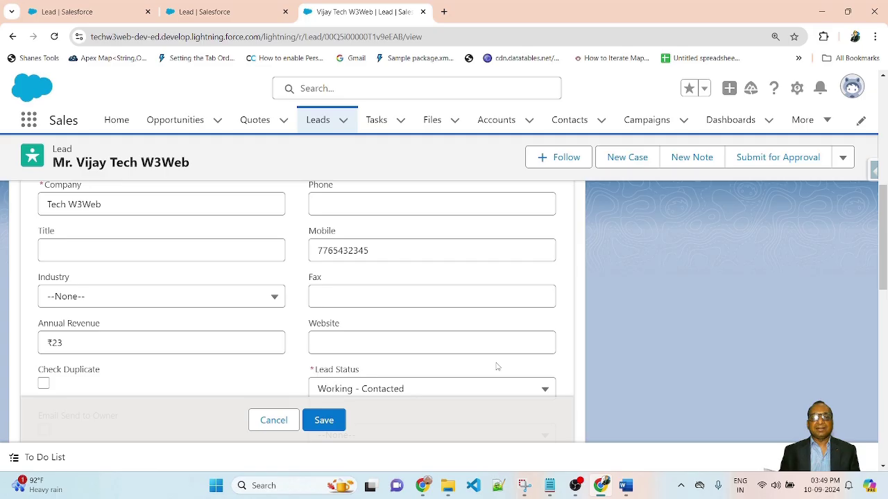
scroll(496, 367, down, 1)
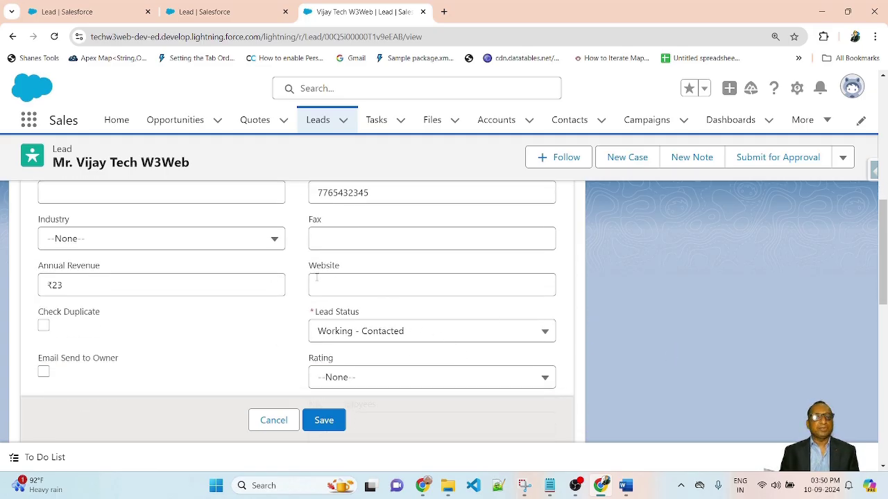
click(431, 288)
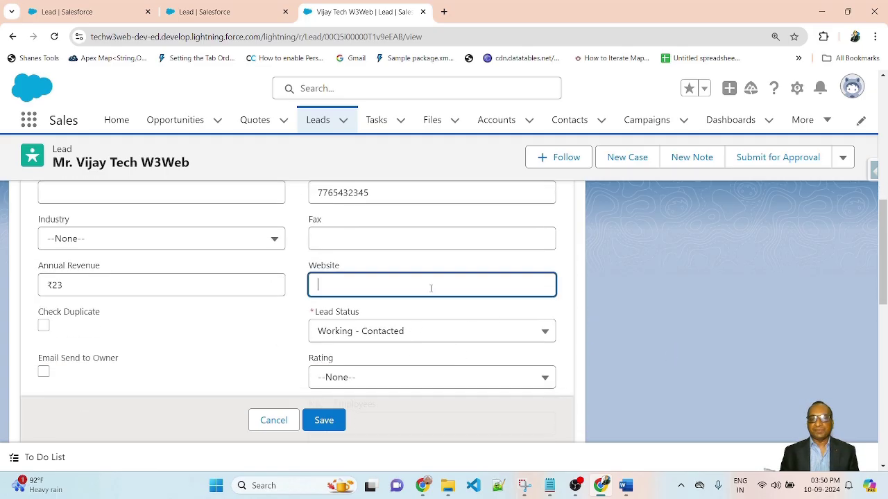
click(642, 321)
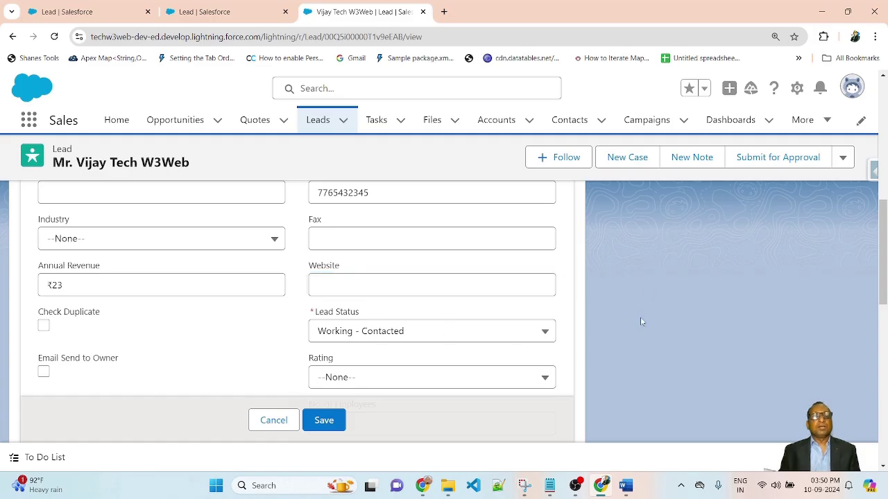
Insert the IF function into the Lead validation rule's error condition formula and remove its placeholder arguments, leaving IF().
click(234, 14)
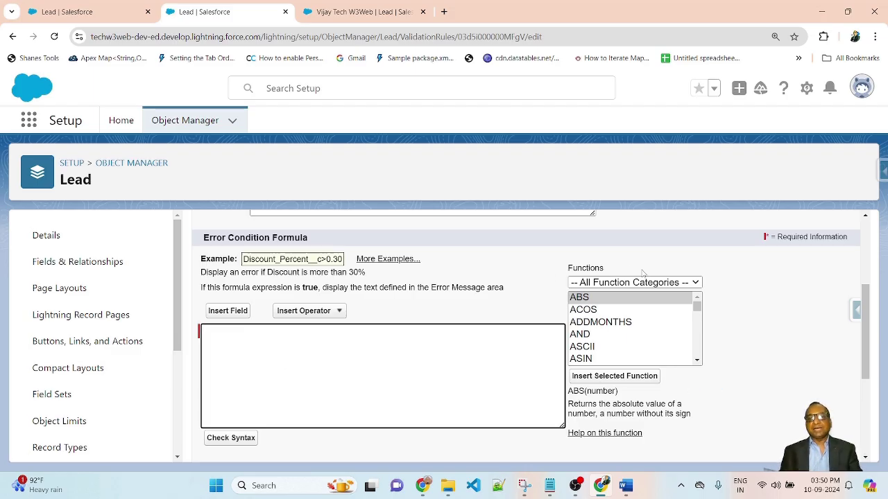
click(583, 322)
key(i)
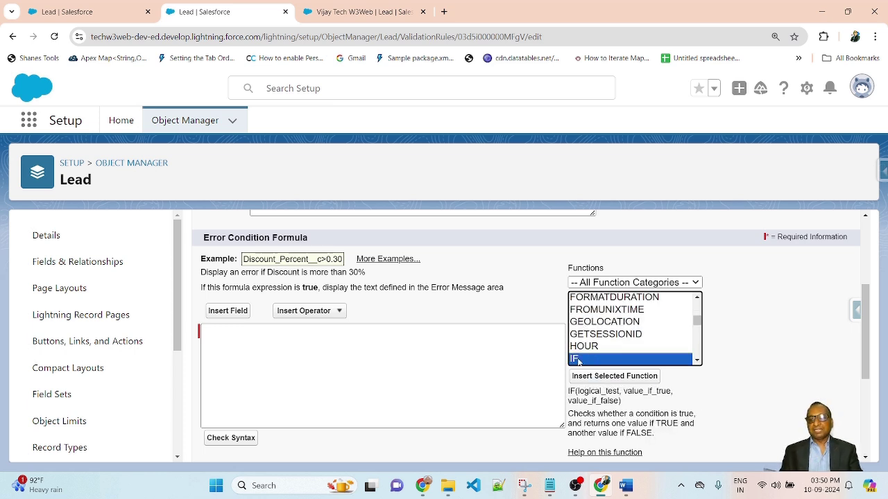
click(622, 380)
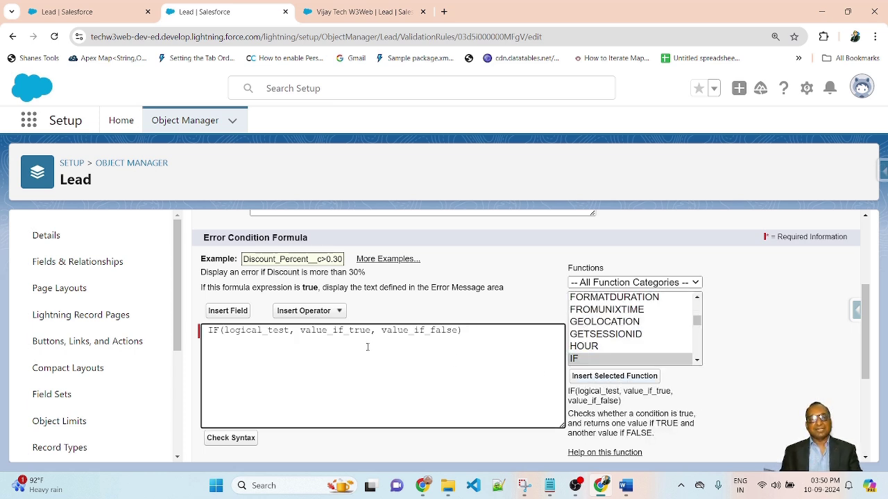
drag(460, 330, 224, 330)
key(BackSpace)
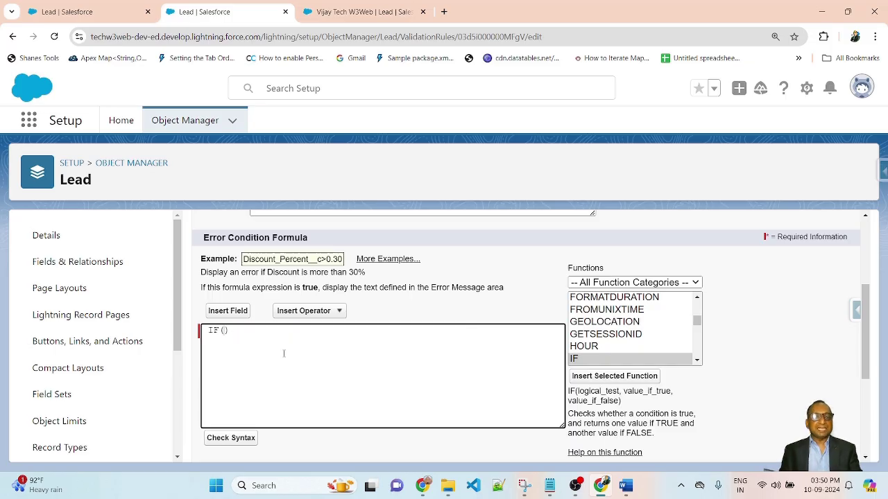
Find and select the ISPICKVAL function for the validation rule's error condition formula.
click(603, 360)
key(Down)
key(Down)
key(Down)
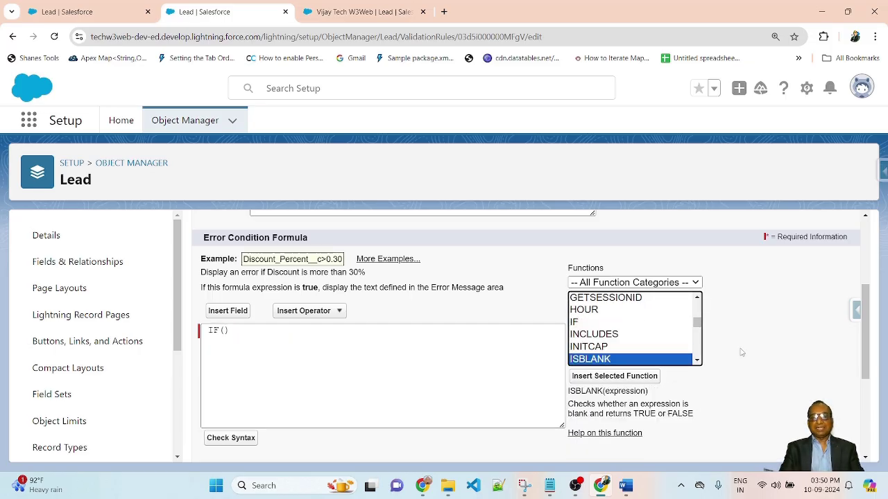
key(Down)
key(Down)
key(Down)
key(Down)
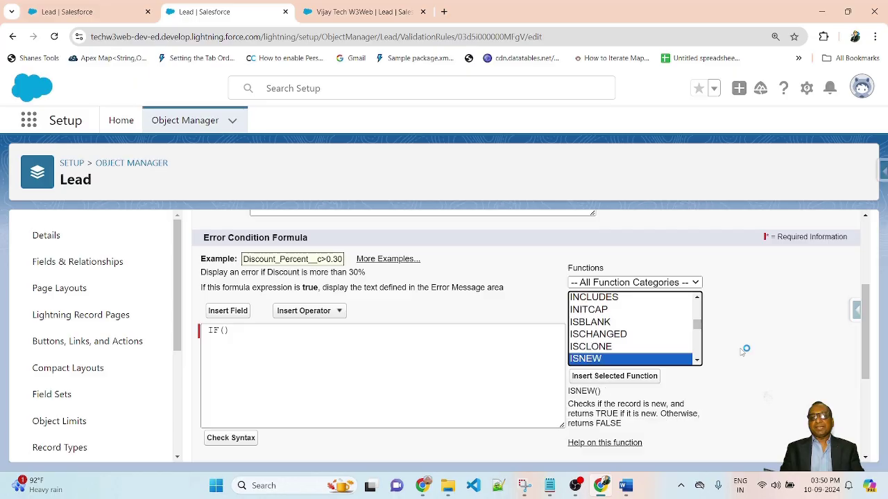
key(Down)
key(Down)
key(Down)
key(Down)
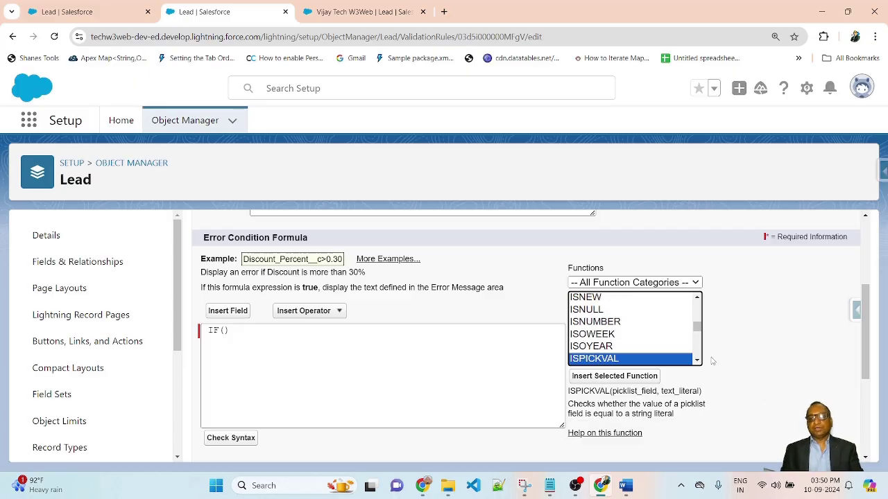
Check the open lead's Lead Status values, and insert ISPICKVAL inside IF() in the rule's formula without its placeholder arguments.
click(364, 12)
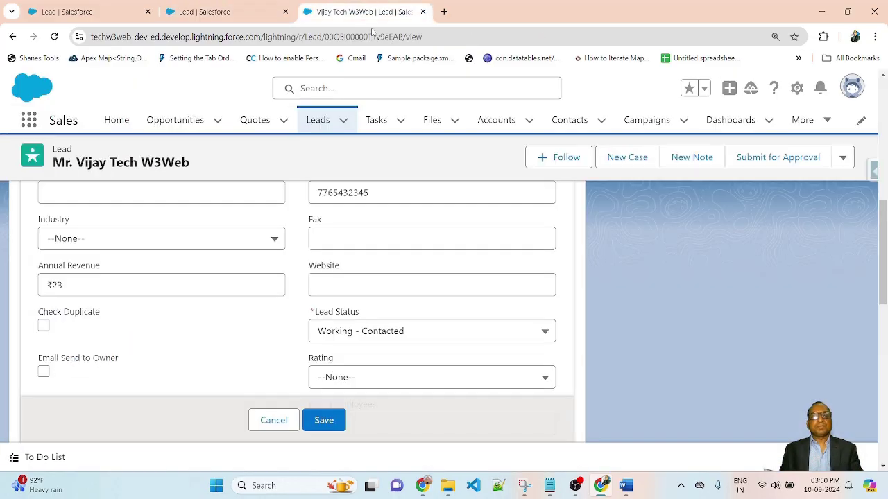
click(541, 332)
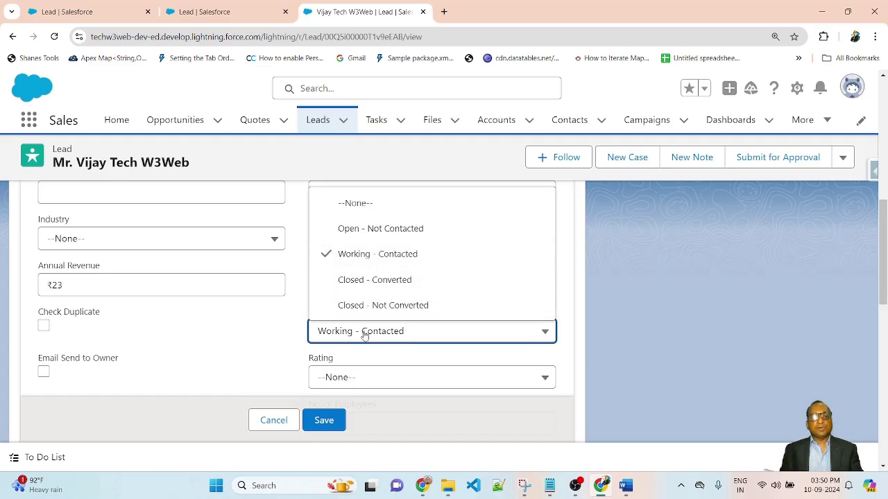
click(295, 326)
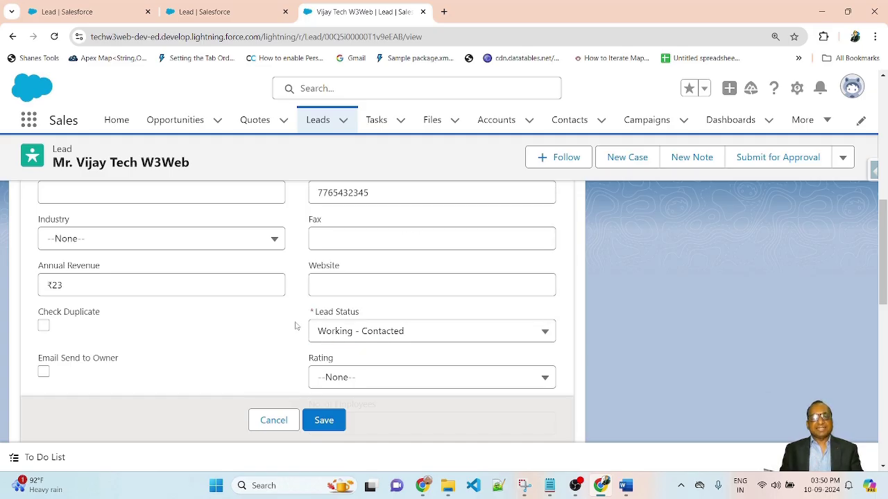
click(205, 11)
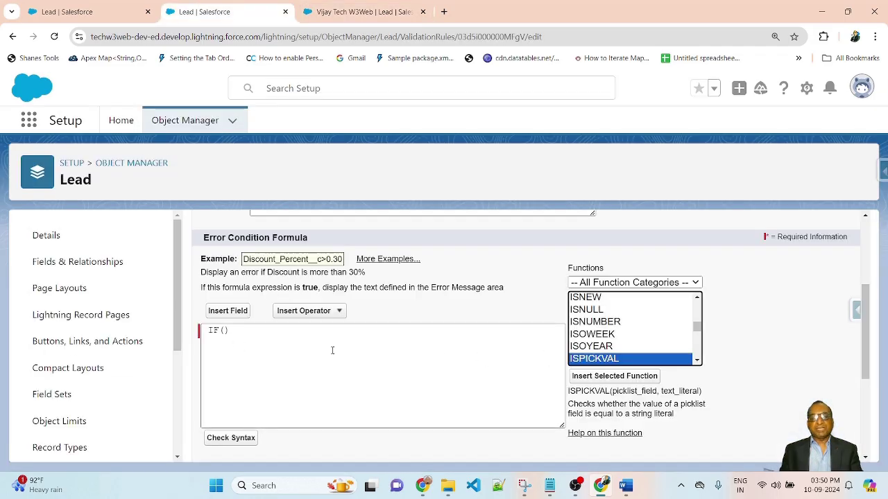
click(602, 362)
click(594, 332)
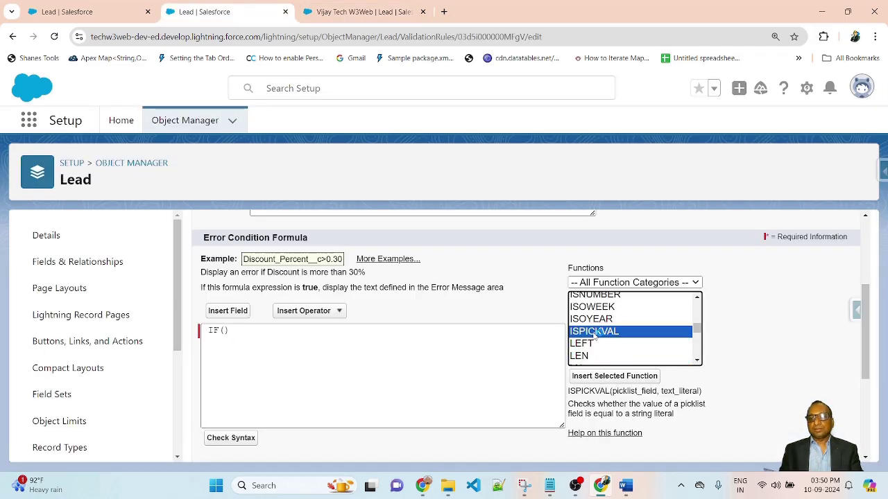
click(615, 375)
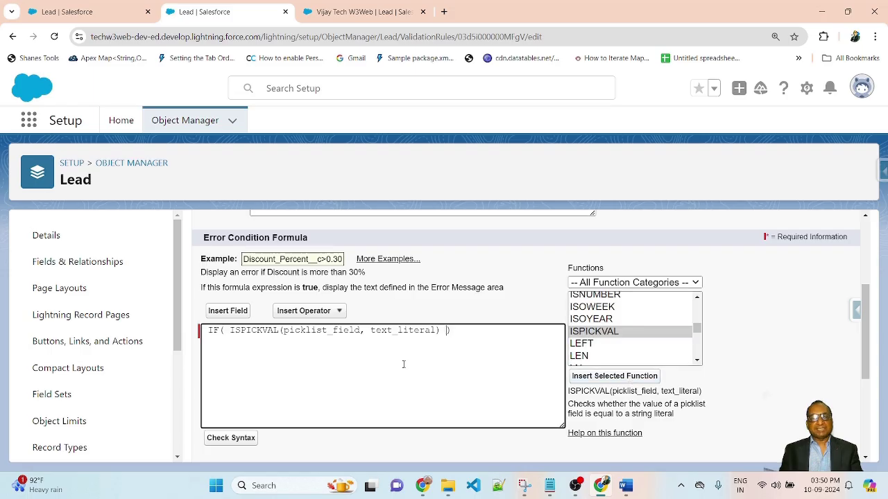
drag(284, 331, 434, 331)
key(BackSpace)
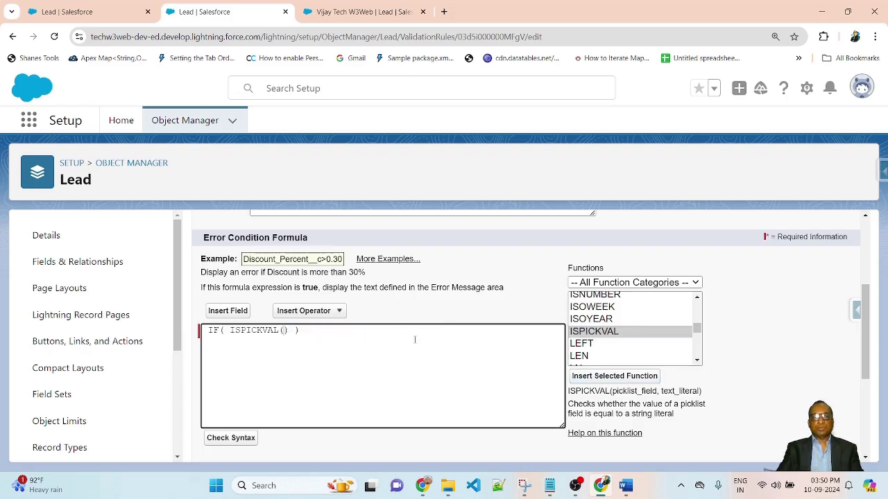
Insert the Lead object's Lead Status field inside the ISPICKVAL parentheses and add = '' after it.
click(361, 11)
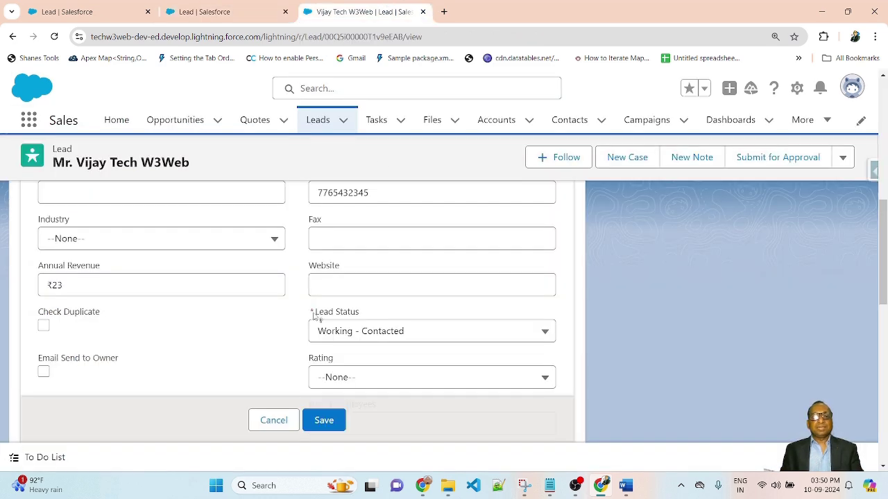
click(211, 8)
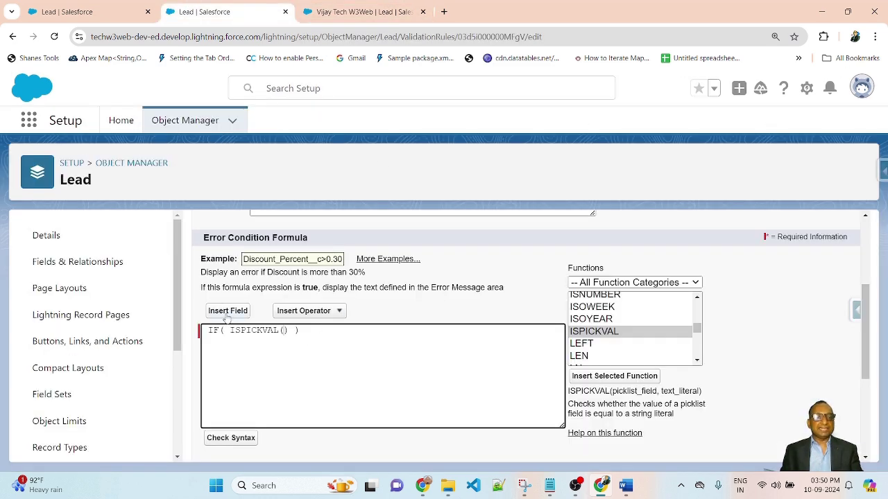
click(228, 313)
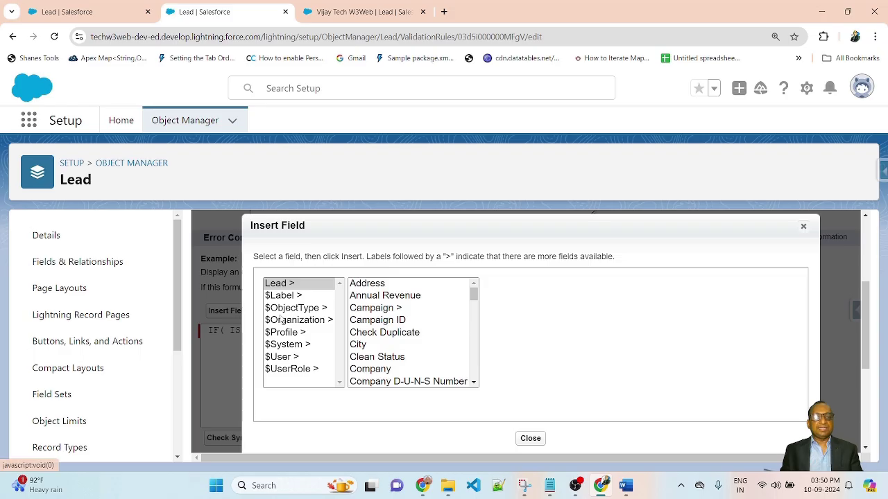
click(389, 312)
text(le)
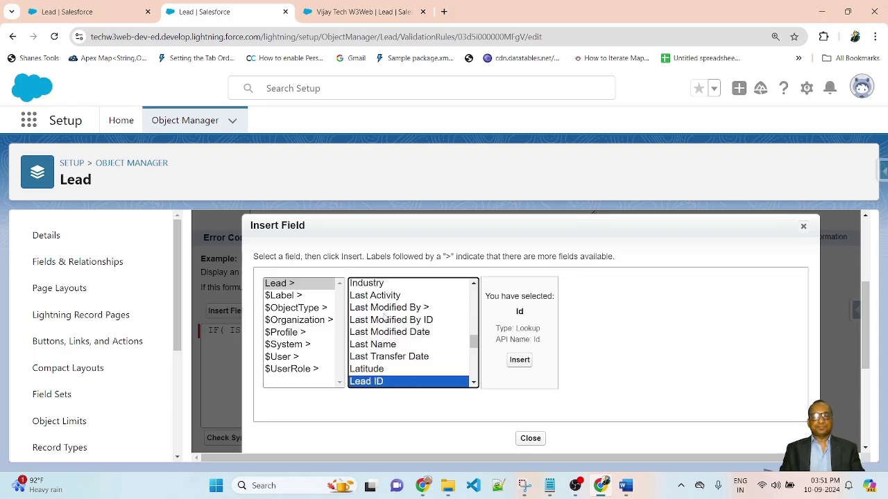
key(Down)
key(Down)
key(Down)
key(Down)
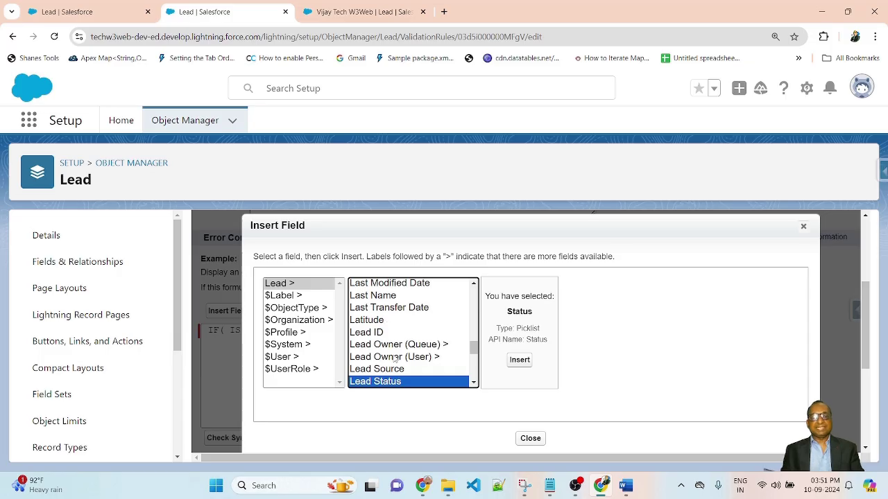
click(519, 361)
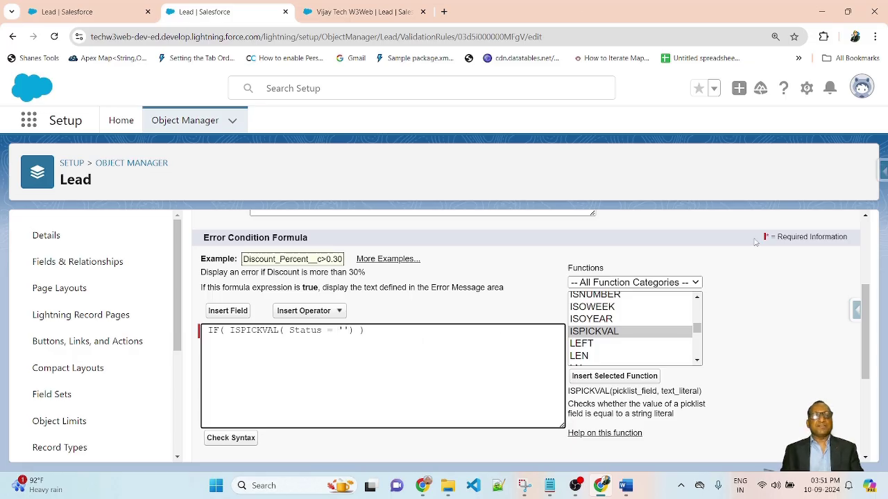
Find the Lead Status field among the Lead object's fields by searching "lead sta" and open its picklist values.
click(95, 11)
scroll(57, 354, up, 5)
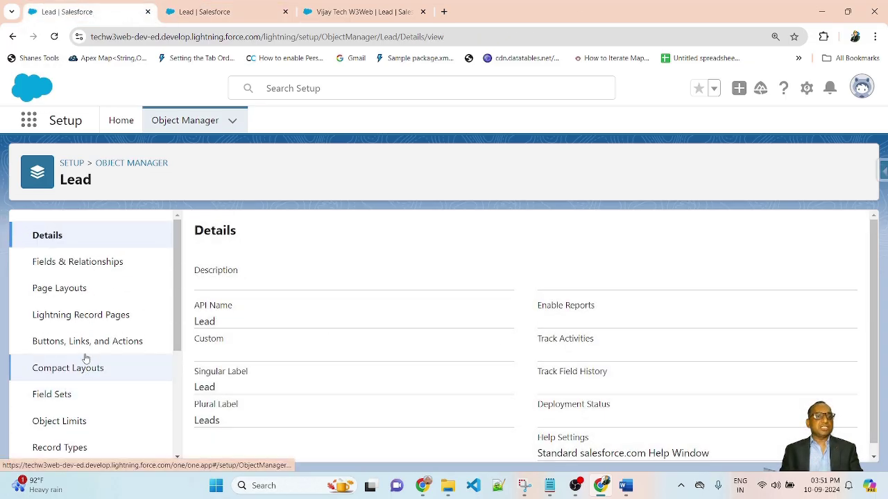
click(66, 267)
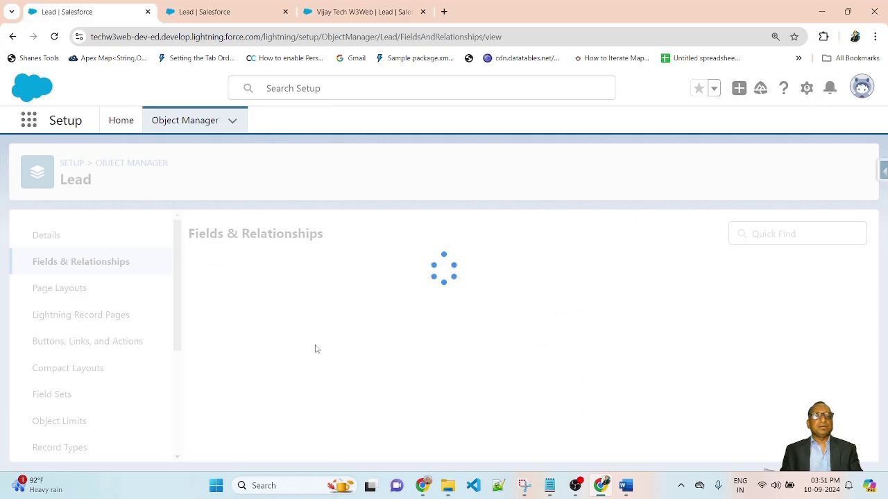
click(361, 234)
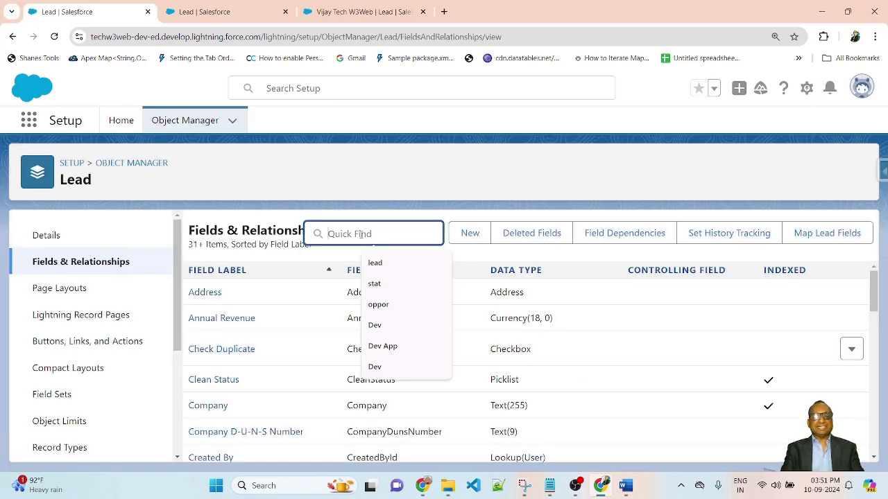
text(lead )
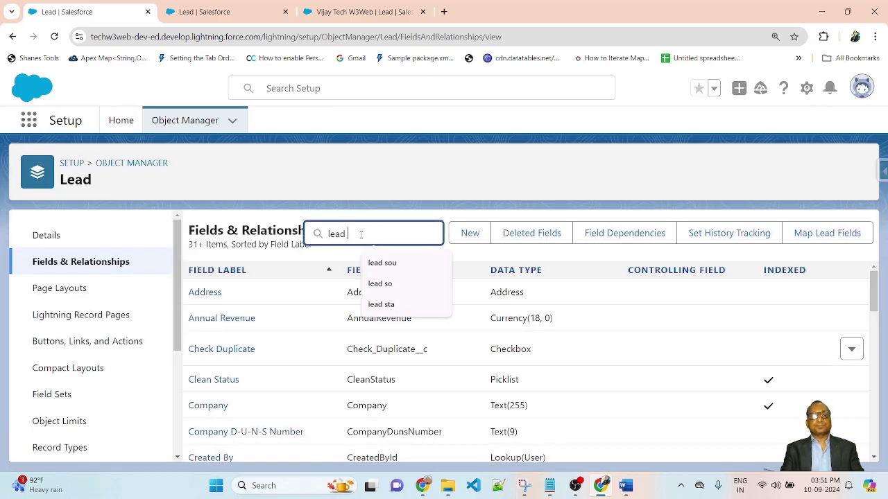
text(sta)
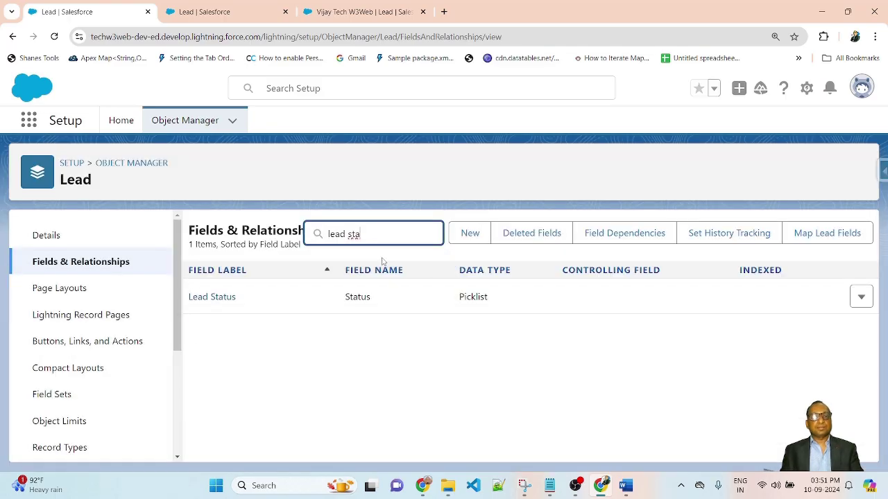
click(208, 297)
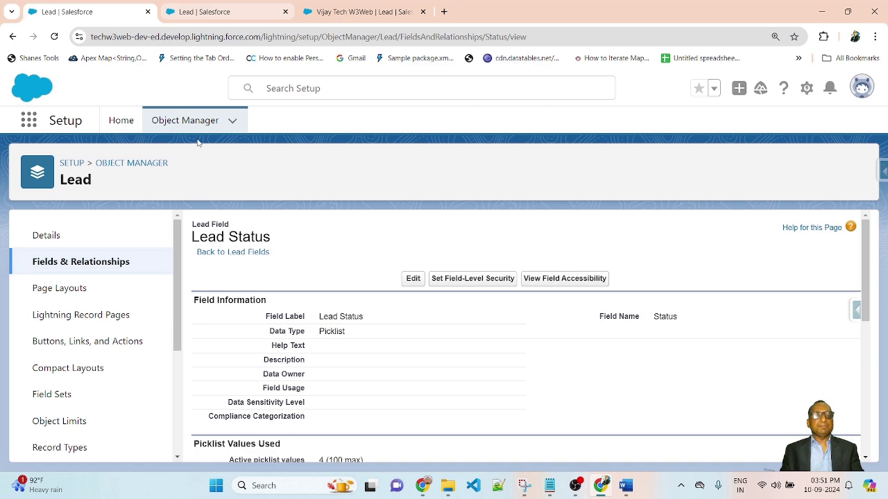
scroll(476, 307, down, 10)
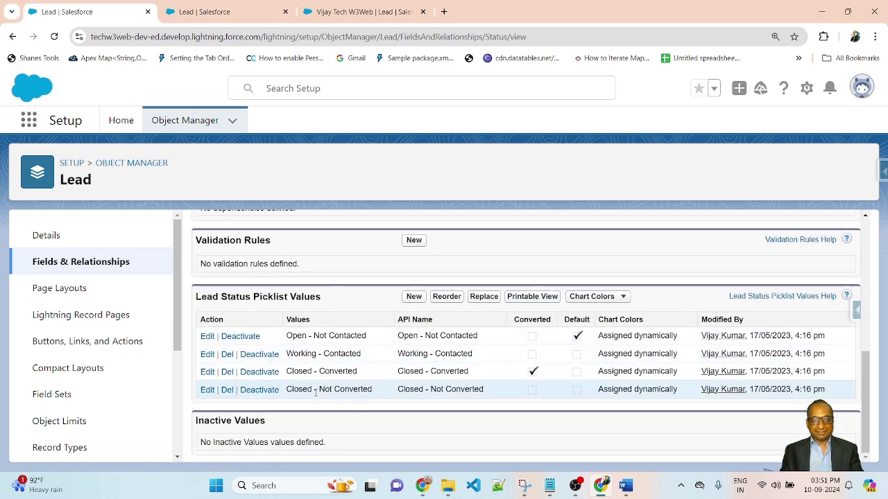
Copy the Working - Contacted picklist value into the empty quotes of the rule's ISPICKVAL expression and add a comma after the expression.
drag(286, 354, 369, 356)
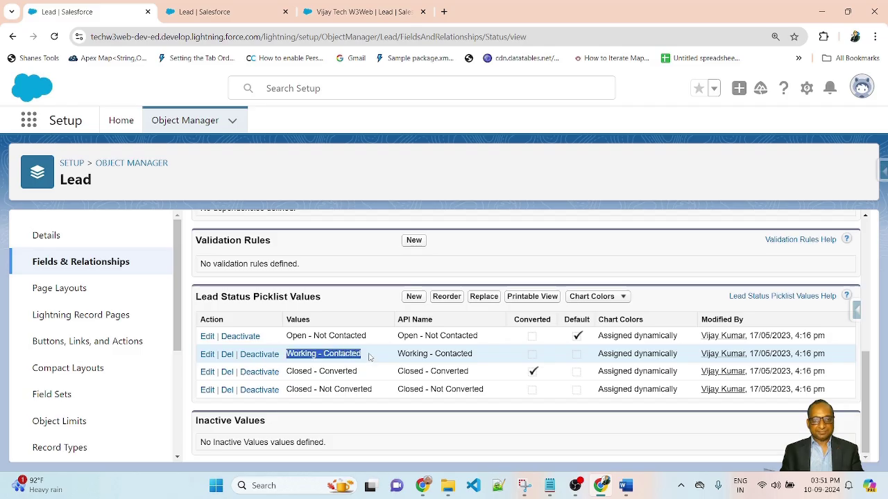
right_click(330, 354)
click(343, 232)
click(197, 7)
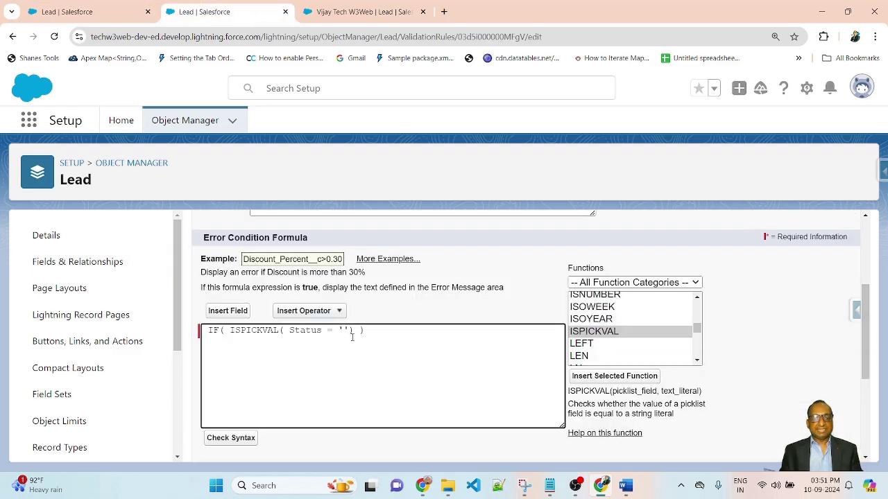
key(ctrl+v)
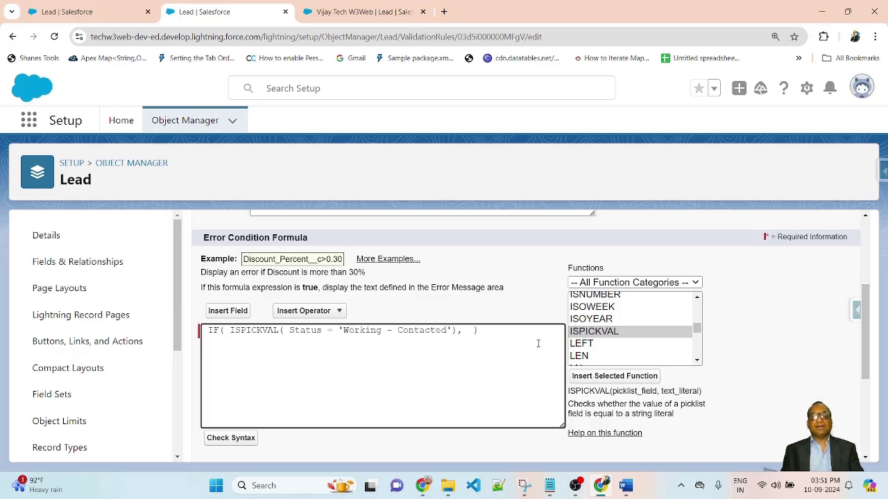
Check the Website field on the open lead record and select the ISBLANK function for the validation rule's formula.
click(364, 12)
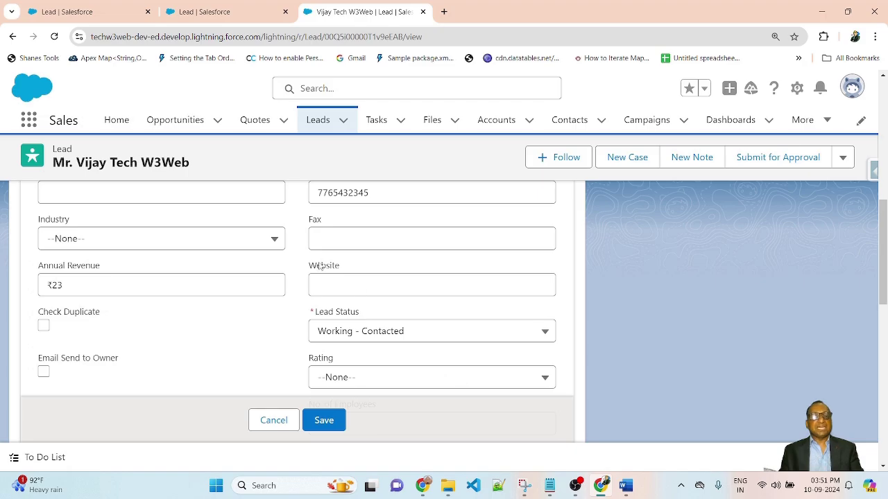
click(370, 271)
drag(370, 272, 409, 263)
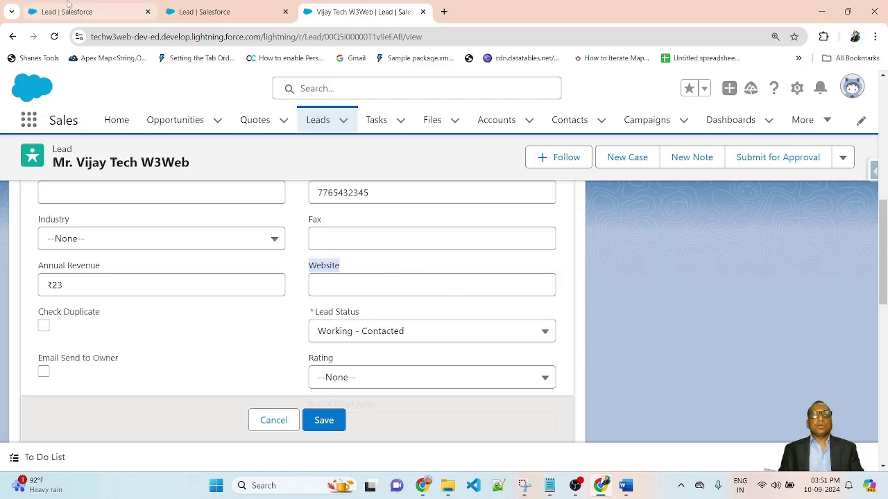
click(222, 12)
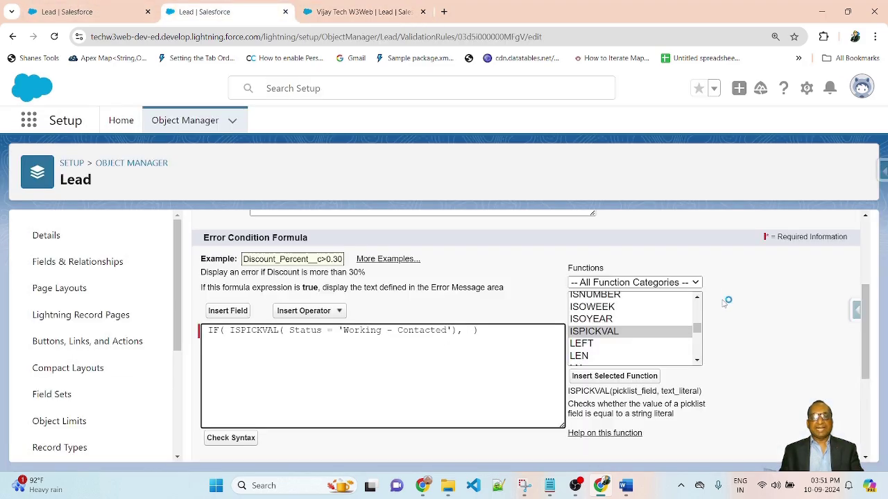
click(597, 333)
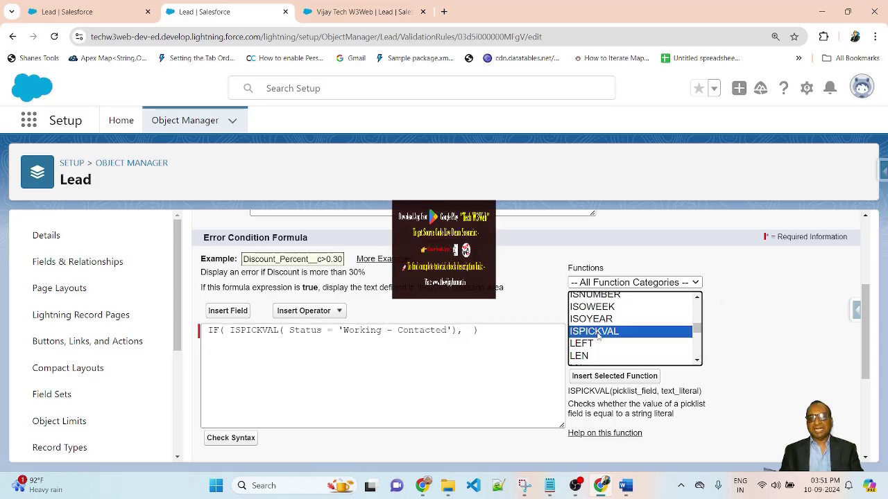
scroll(611, 335, up, 3)
click(631, 336)
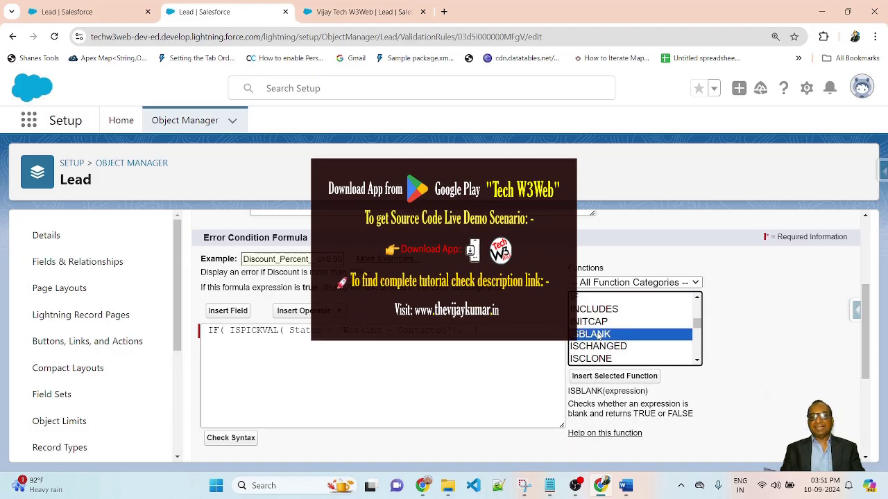